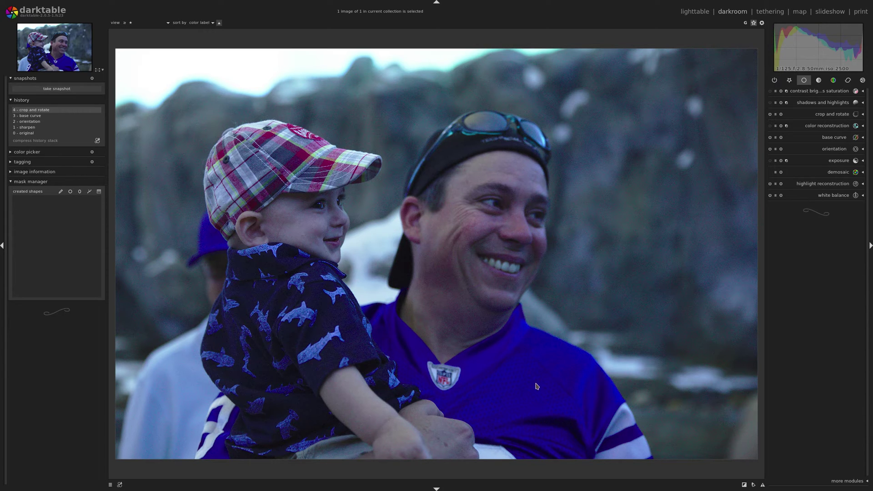
# Zoom in on the jersey's NFL shield and enable the tone curve module
pyautogui.scroll(5, 511, 386)
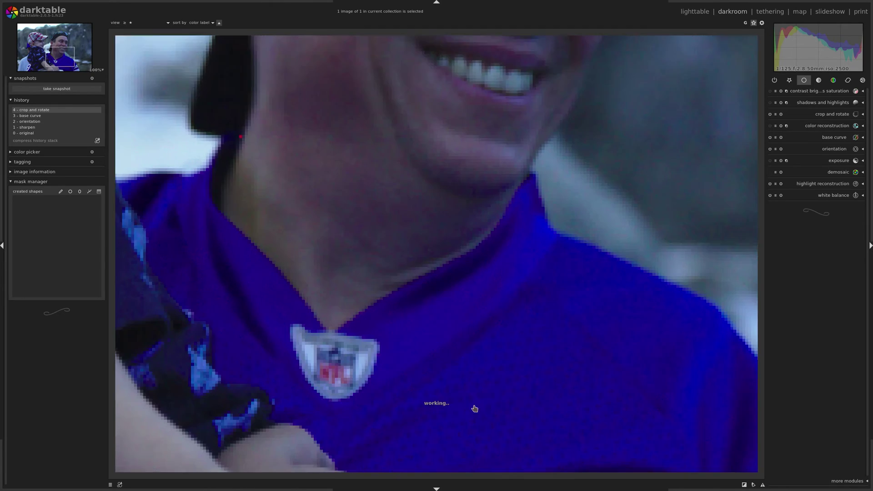
pyautogui.moveTo(474, 408); pyautogui.dragTo(399, 170)
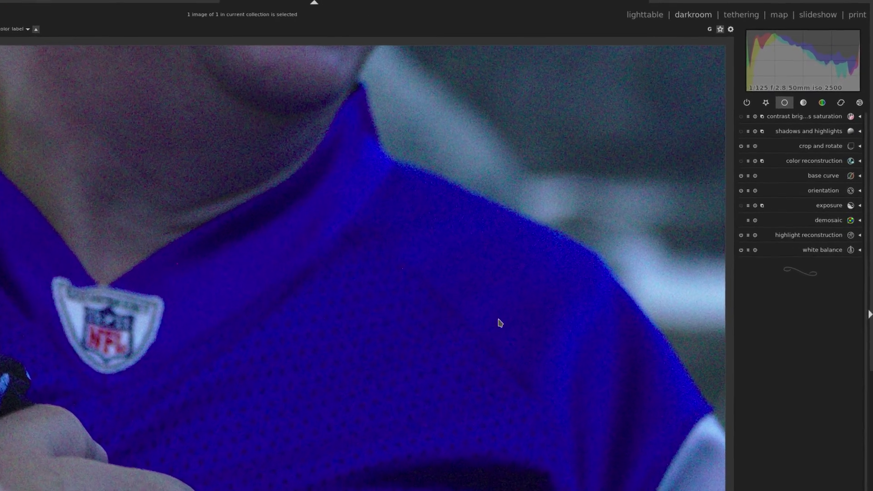
pyautogui.click(791, 120)
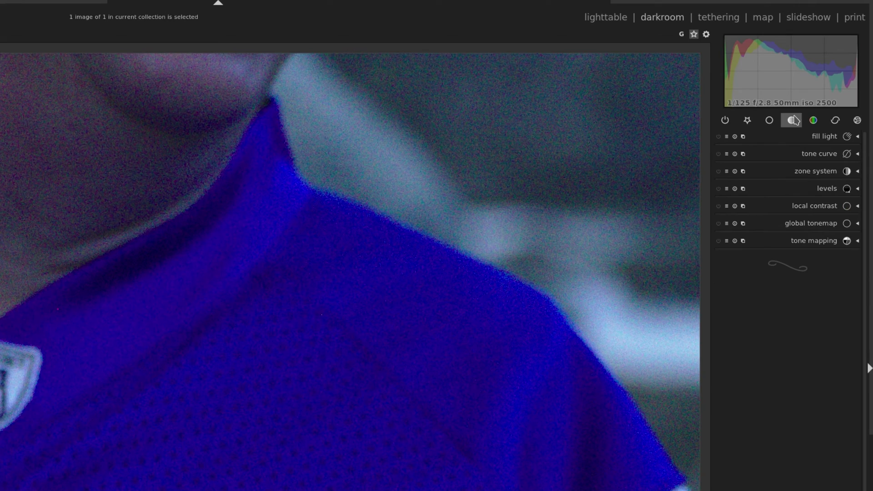
pyautogui.click(819, 155)
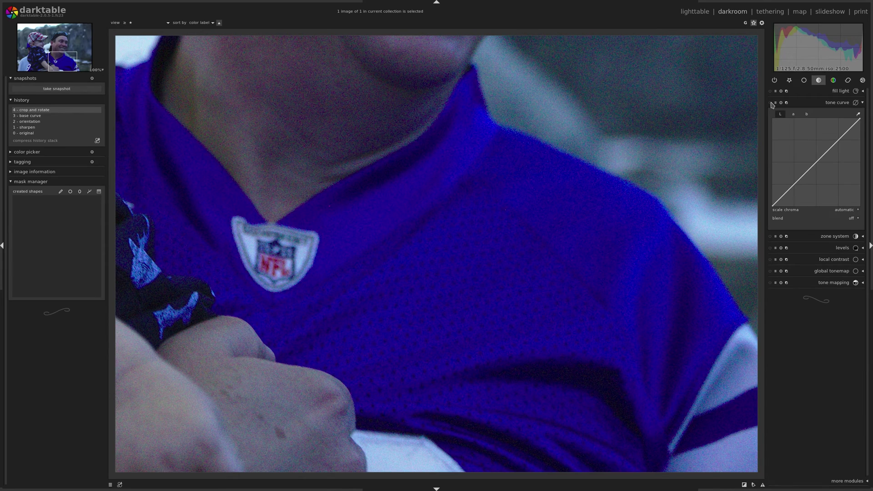
pyautogui.click(735, 137)
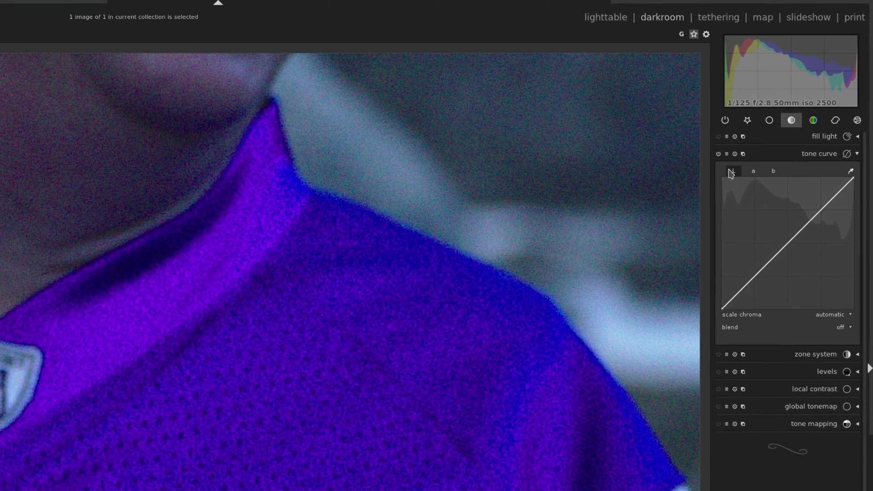
# Inspect the tone curve's a and b channel curves, then make sure the tone curve stays enabled
pyautogui.click(753, 173)
pyautogui.click(774, 172)
pyautogui.click(734, 173)
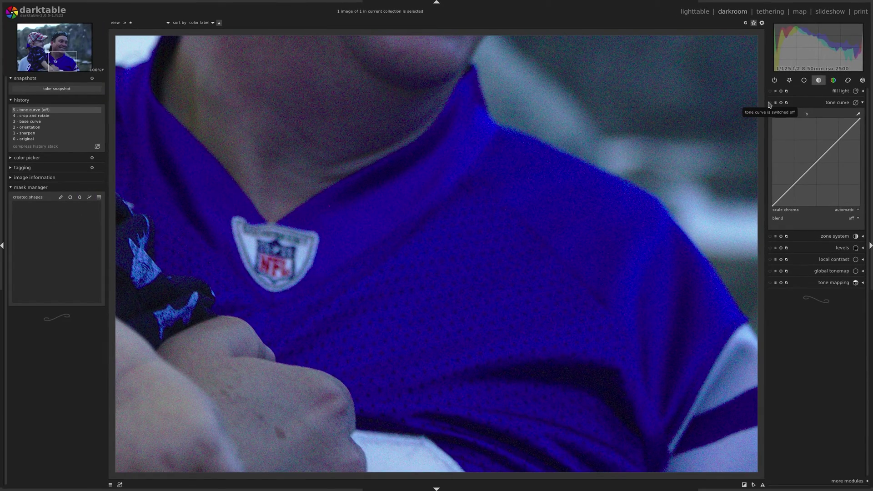
pyautogui.click(774, 104)
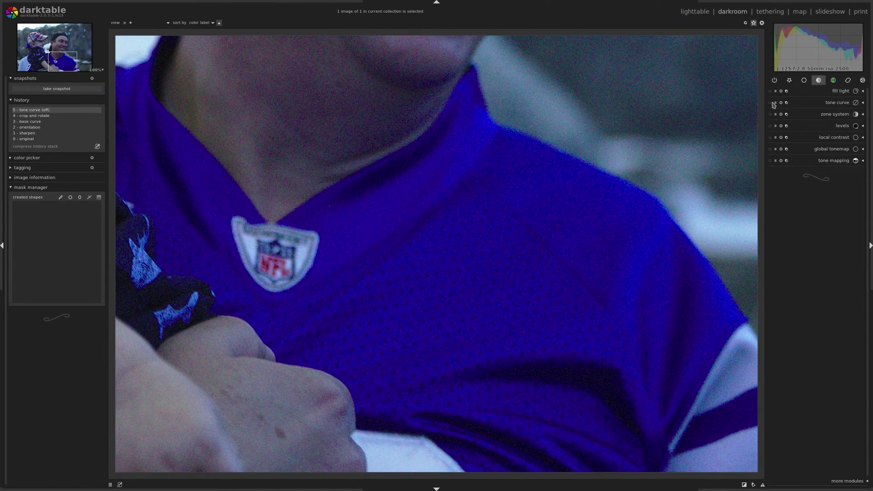
pyautogui.click(814, 103)
pyautogui.click(771, 103)
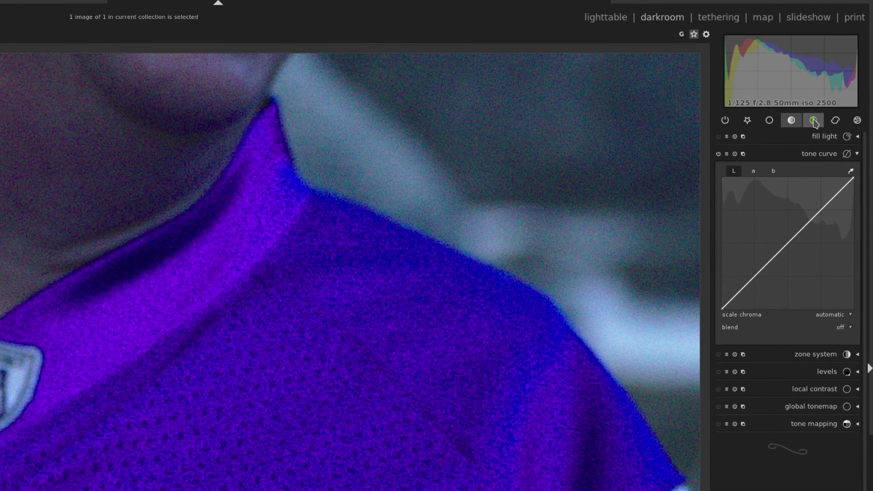
# Set gamut clipping in the input color profile module to sRGB
pyautogui.click(824, 98)
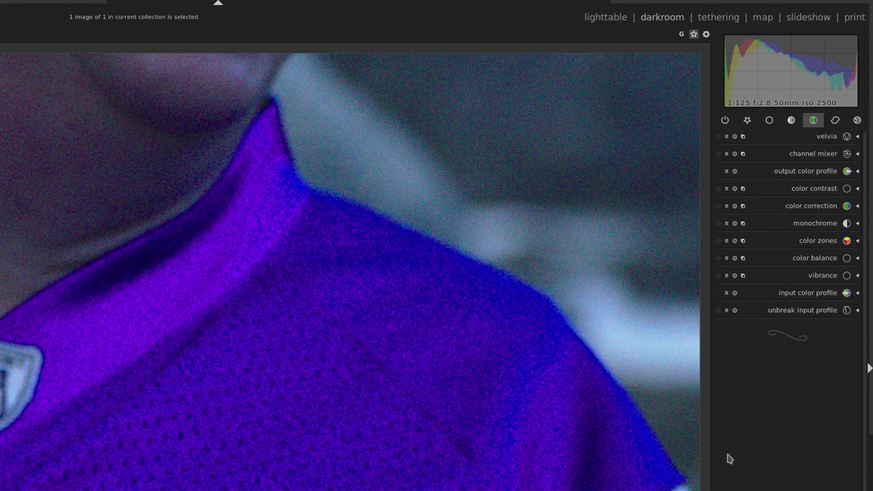
pyautogui.click(809, 294)
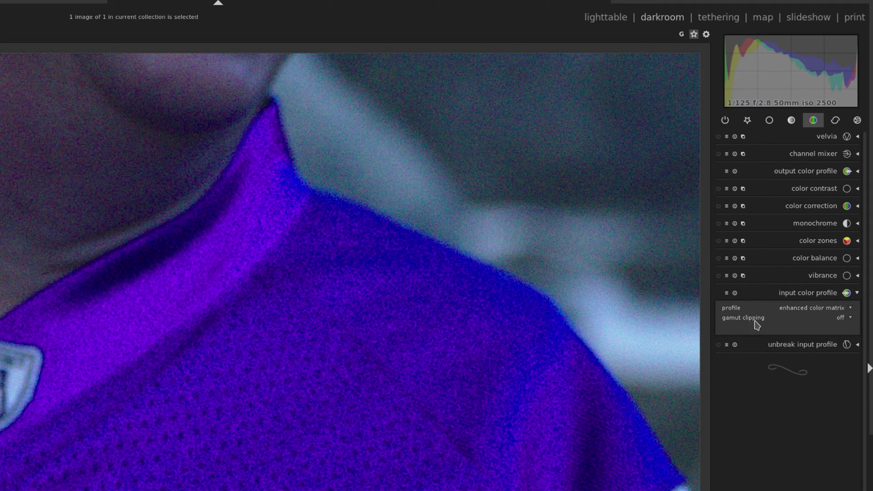
pyautogui.click(847, 319)
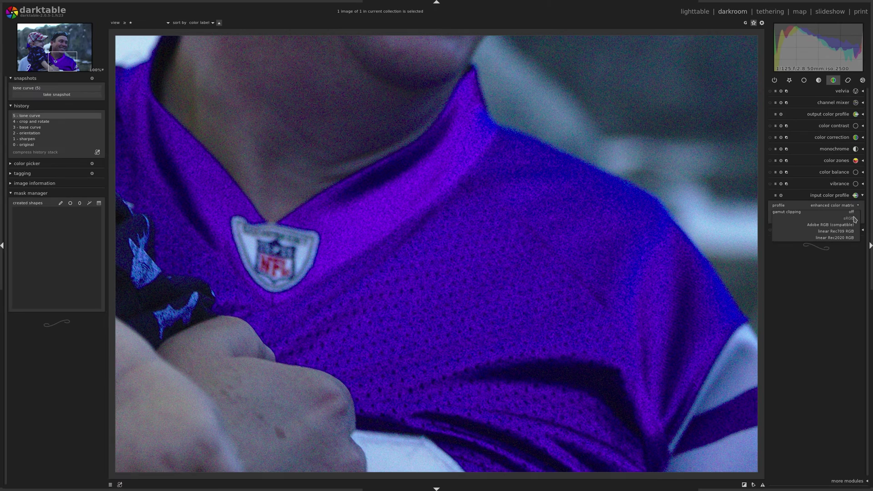
pyautogui.click(853, 218)
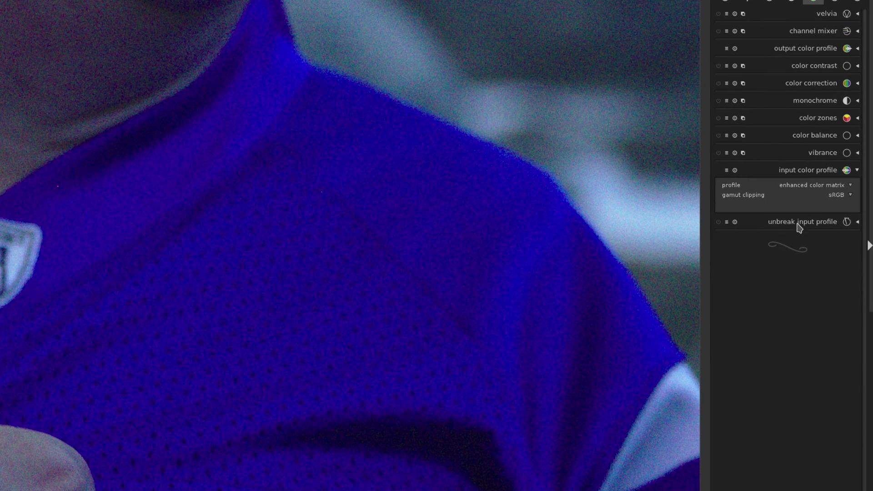
pyautogui.click(843, 196)
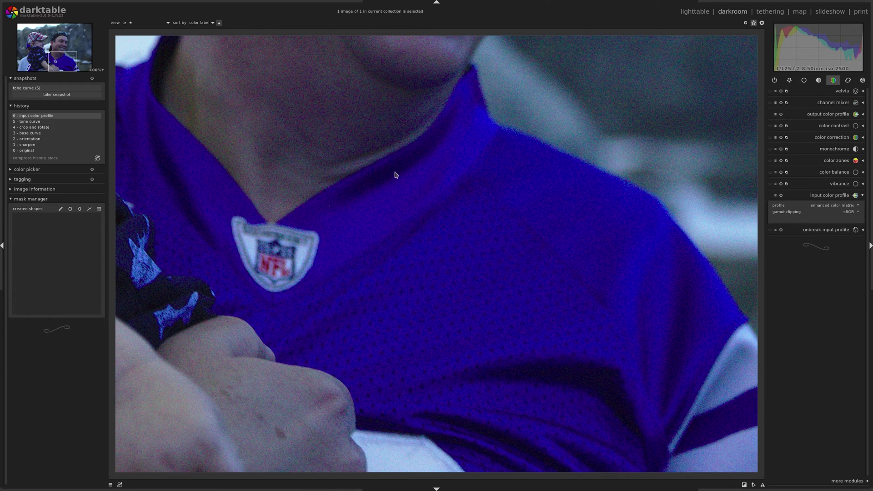
# Set gamut clipping to Adobe RGB (compatible), briefly comparing it against sRGB
pyautogui.click(856, 214)
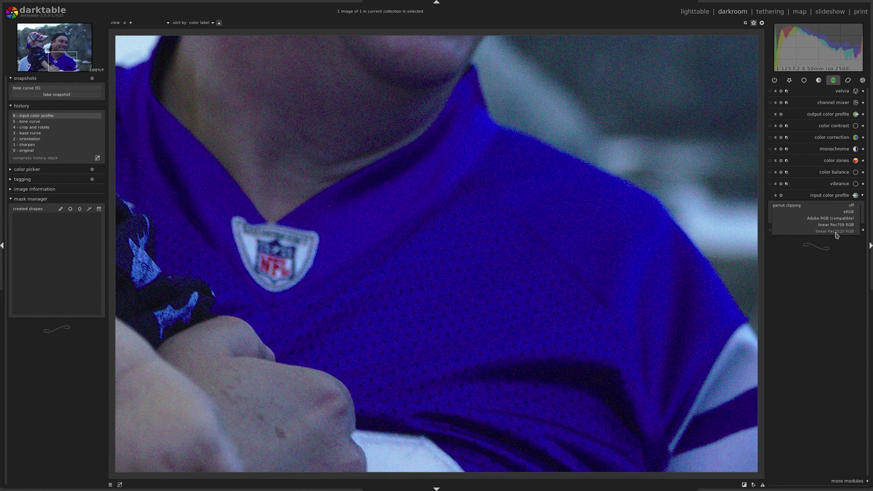
pyautogui.click(837, 222)
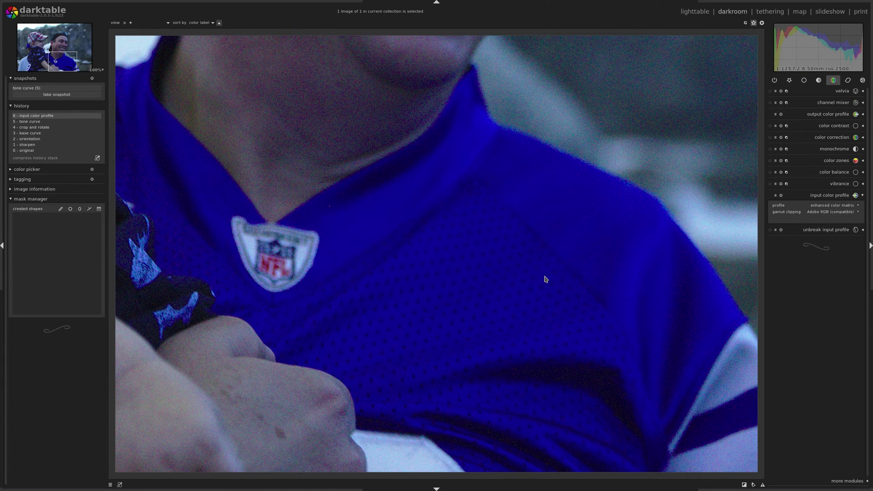
pyautogui.click(849, 214)
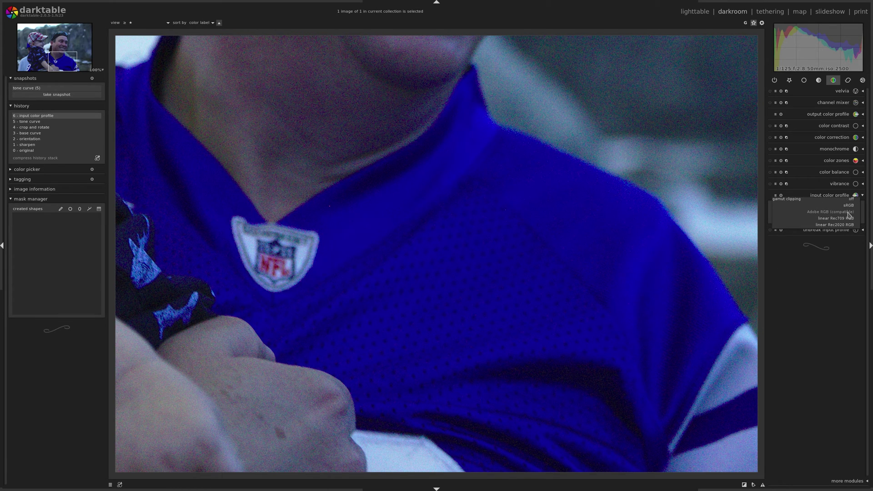
pyautogui.click(852, 209)
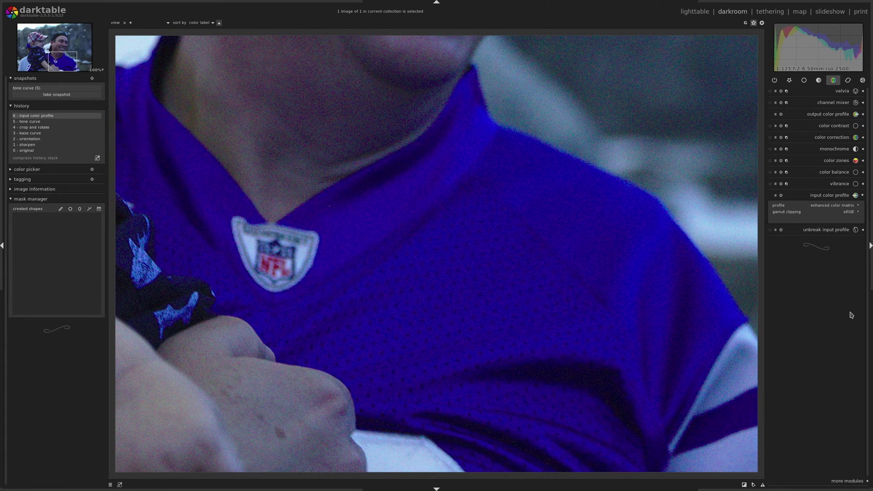
pyautogui.click(850, 218)
pyautogui.click(850, 220)
# Compare the edit against the tone curve snapshot by sliding the divider across the jersey
pyautogui.click(65, 88)
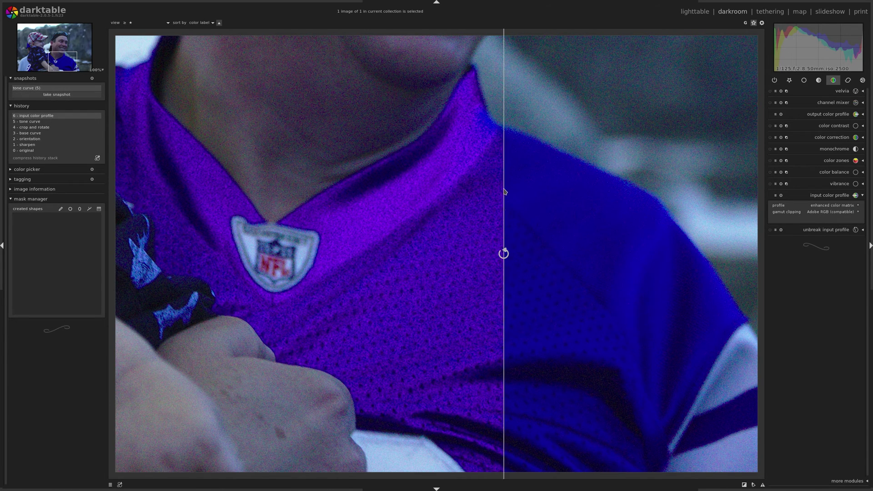
pyautogui.moveTo(504, 181); pyautogui.dragTo(459, 206)
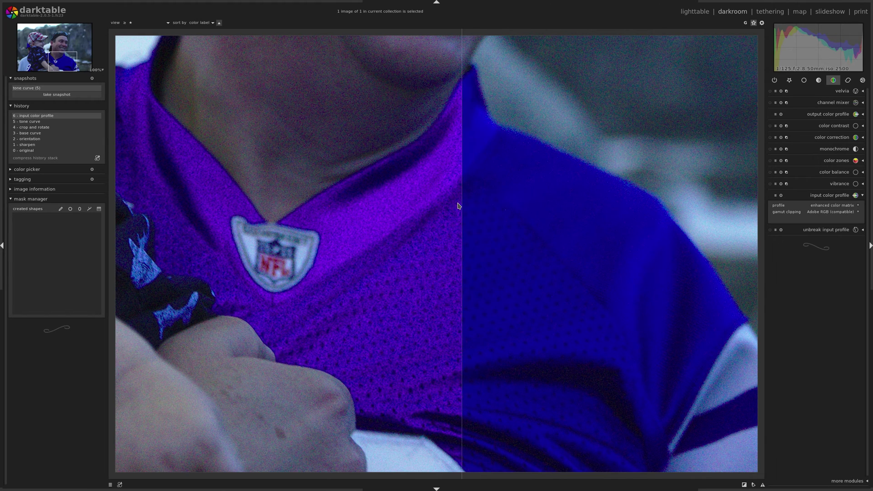
pyautogui.click(45, 88)
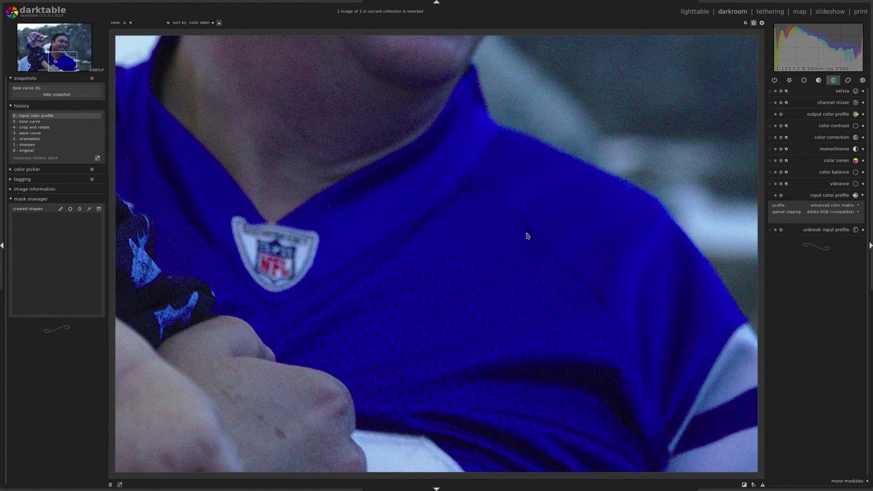
# Zoom in near the NFL shield and enable the hot pixels module in the correction group
pyautogui.scroll(1, 317, 272)
pyautogui.moveTo(317, 272); pyautogui.dragTo(433, 286)
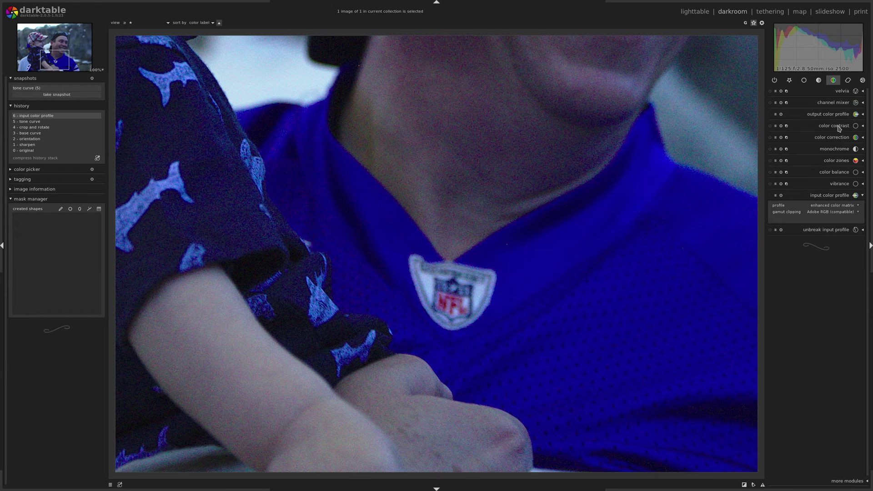
pyautogui.click(849, 81)
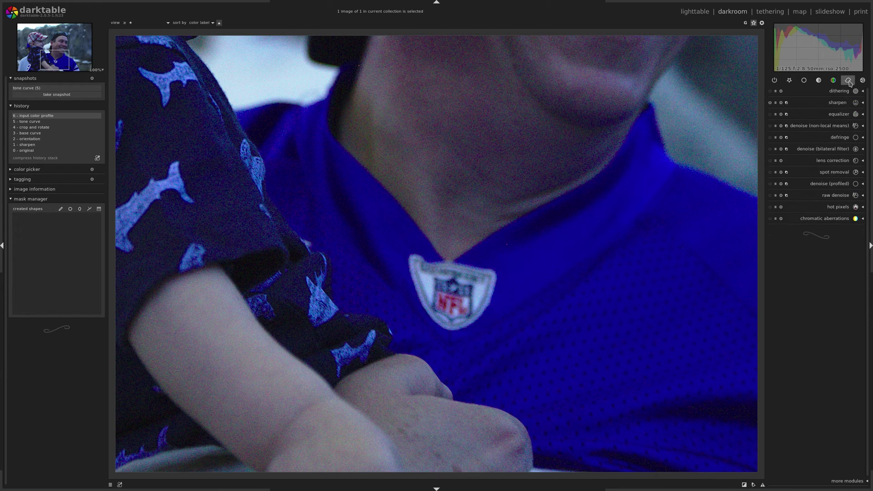
pyautogui.click(842, 208)
pyautogui.click(771, 207)
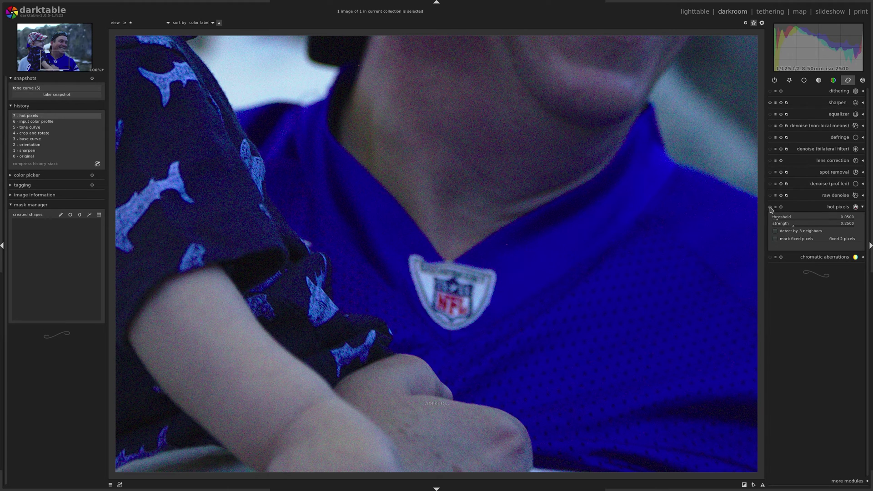
pyautogui.scroll(-3, 567, 245)
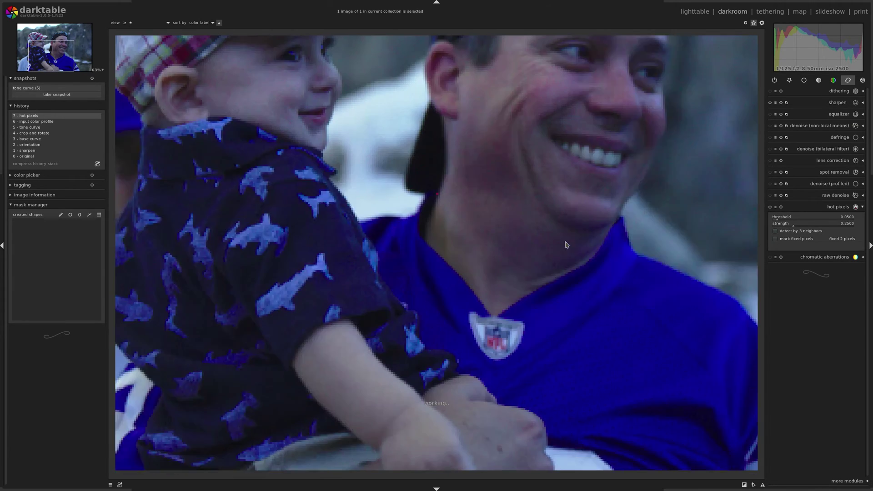